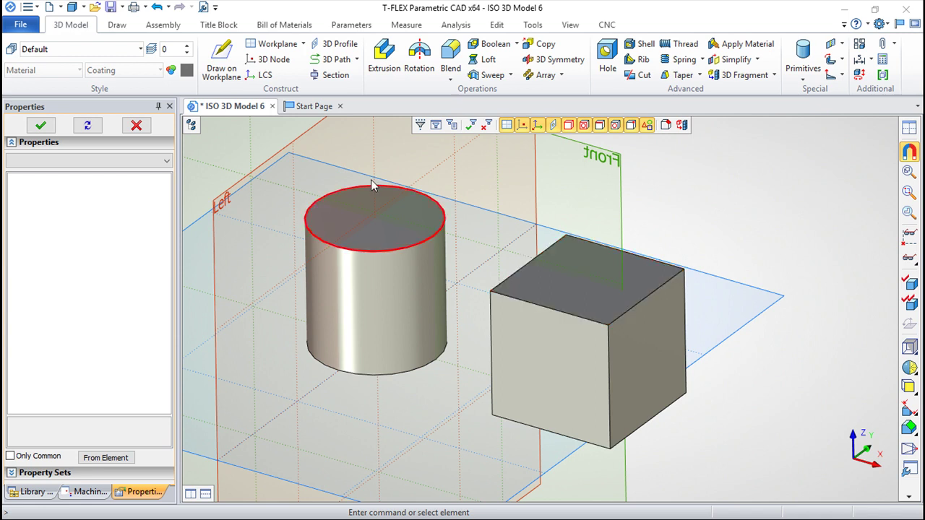
- Start a local coordinate system and collapse its Associated Elements, Insertion Rules and Connector Values sections
left_click(260, 75)
left_click_drag(175, 206, 174, 313)
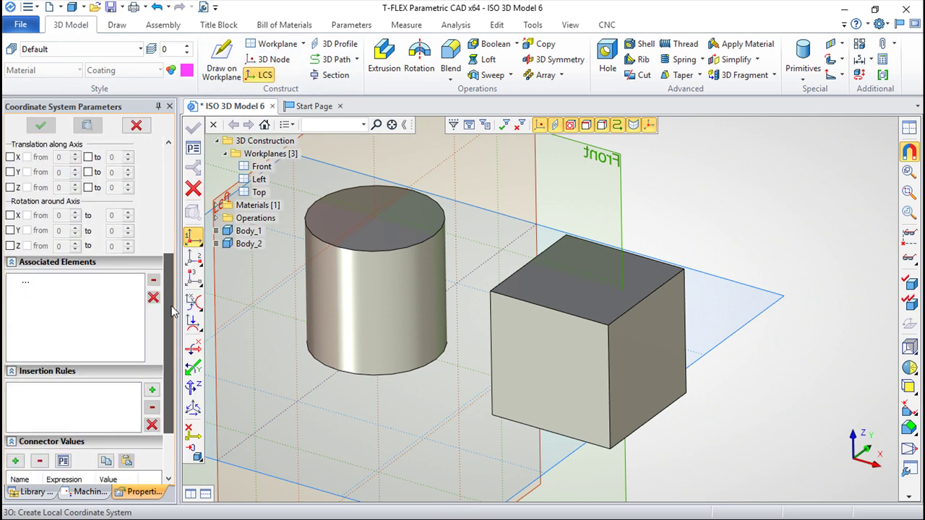
left_click(12, 268)
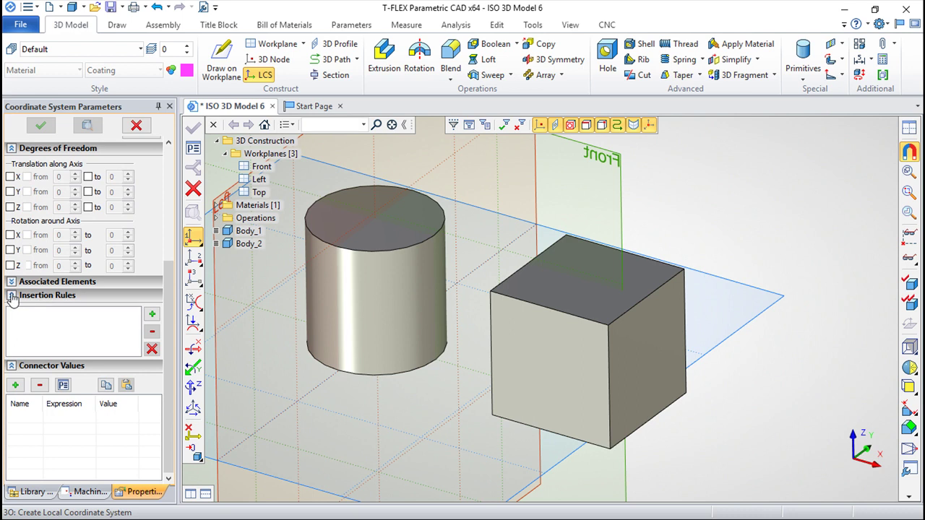
left_click(11, 296)
left_click(11, 365)
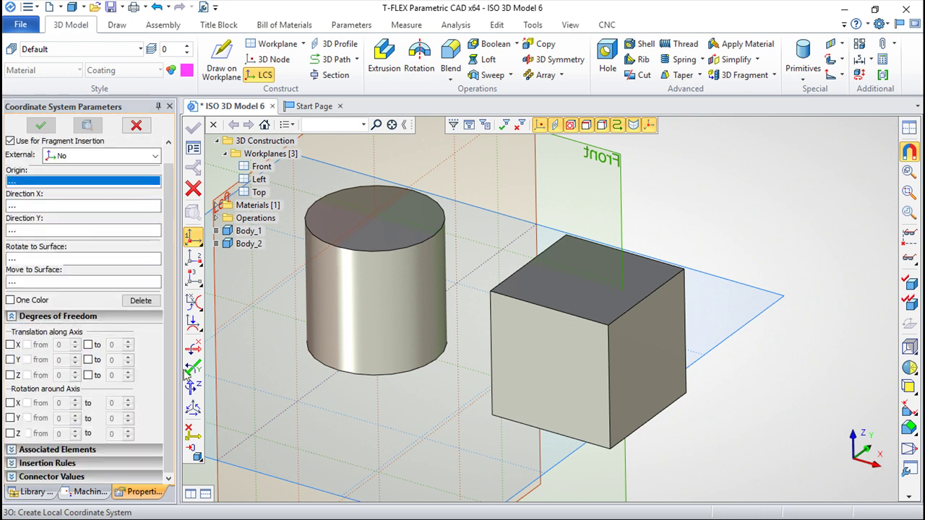
- Create a local coordinate system with its origin at the box's top rear right vertex, keeping the default axis directions
left_click(193, 322)
left_click(683, 270)
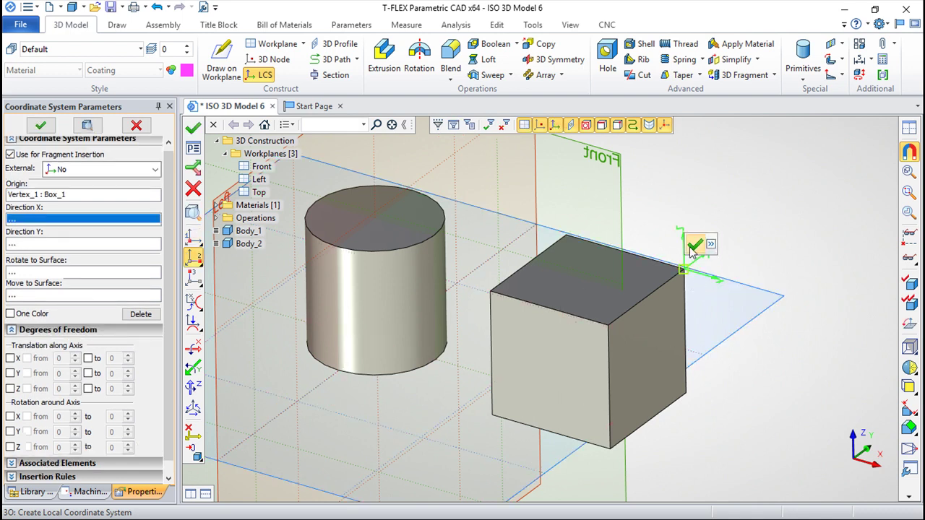
left_click(692, 247)
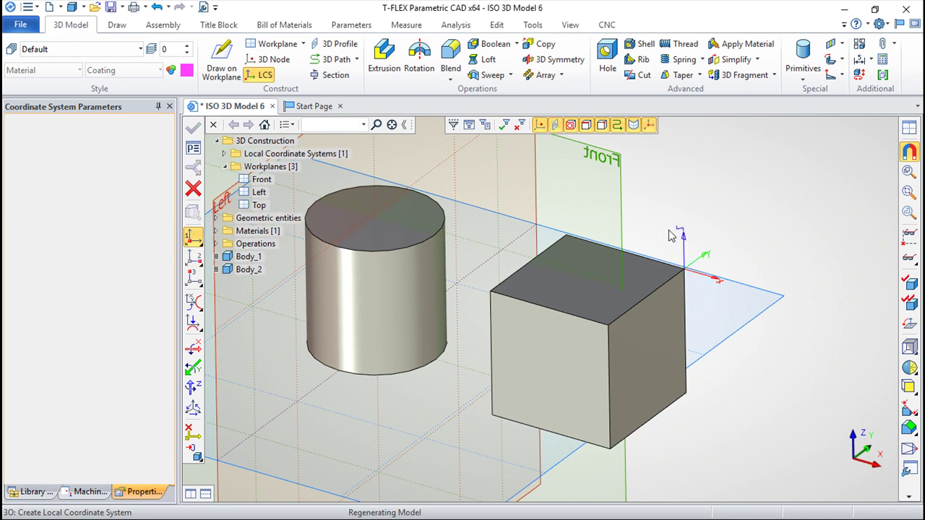
key("Escape")
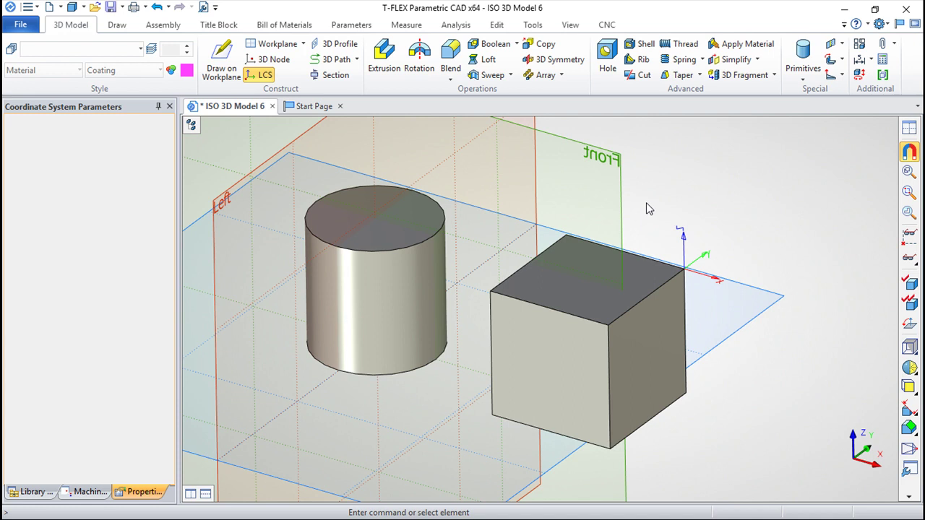
left_click(648, 203)
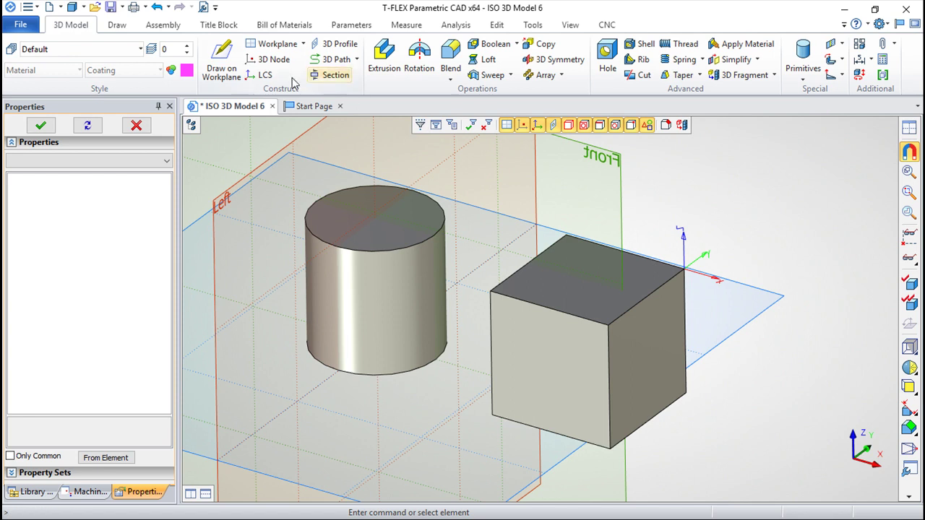
- Start another coordinate system at the box's top front vertex, directing X to the existing system's vertex and Y to the vertex directly below
left_click(260, 77)
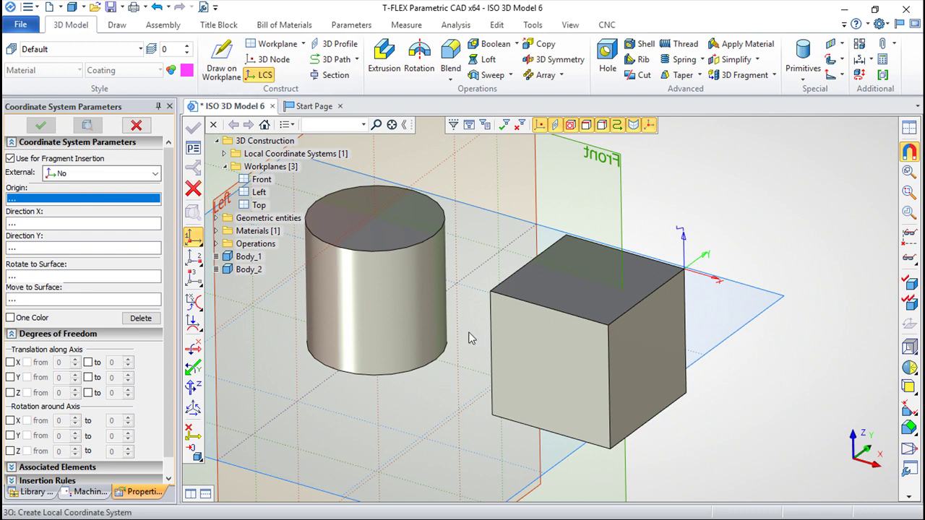
left_click(610, 328)
right_click_drag(550, 368, 537, 342)
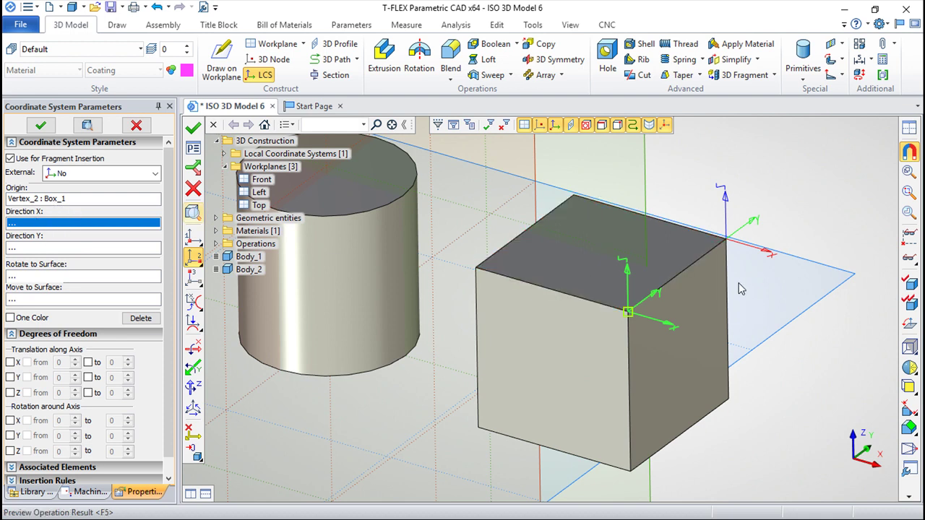
left_click(725, 240)
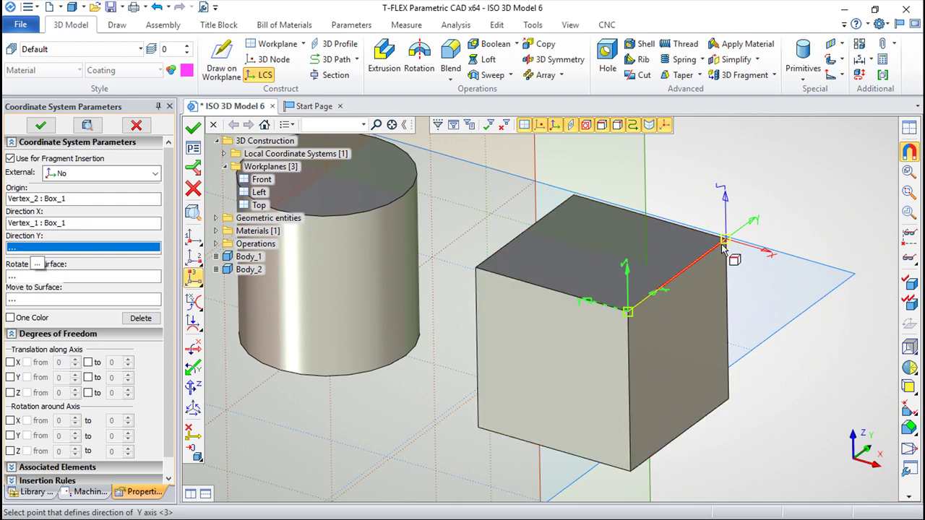
left_click(630, 470)
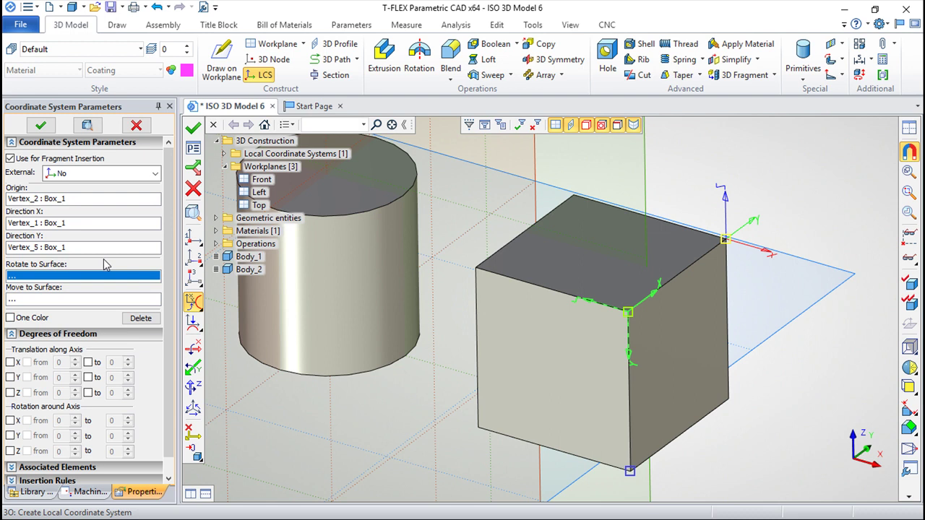
- Rotate the new coordinate system to the cylinder's side face and move it onto that same face
left_click(197, 277)
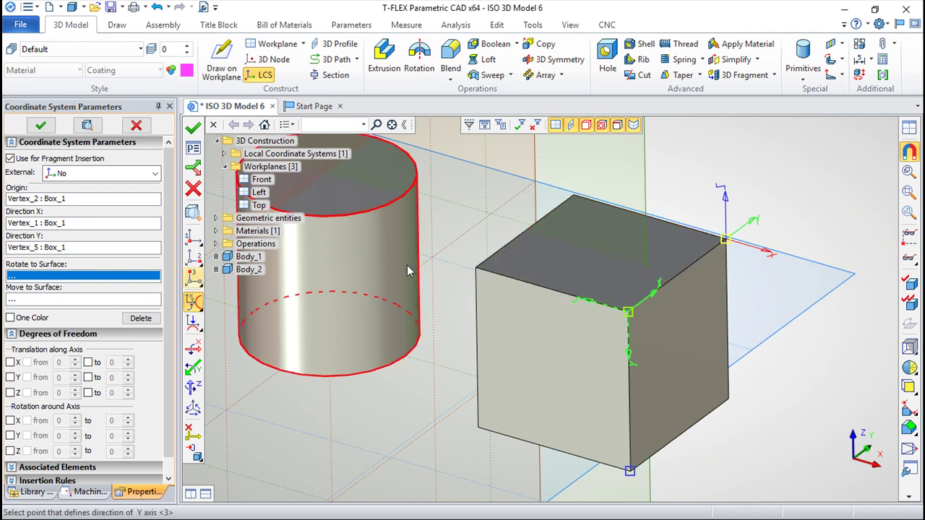
left_click(362, 252)
left_click_drag(749, 413, 670, 434)
left_click_drag(605, 272, 645, 235)
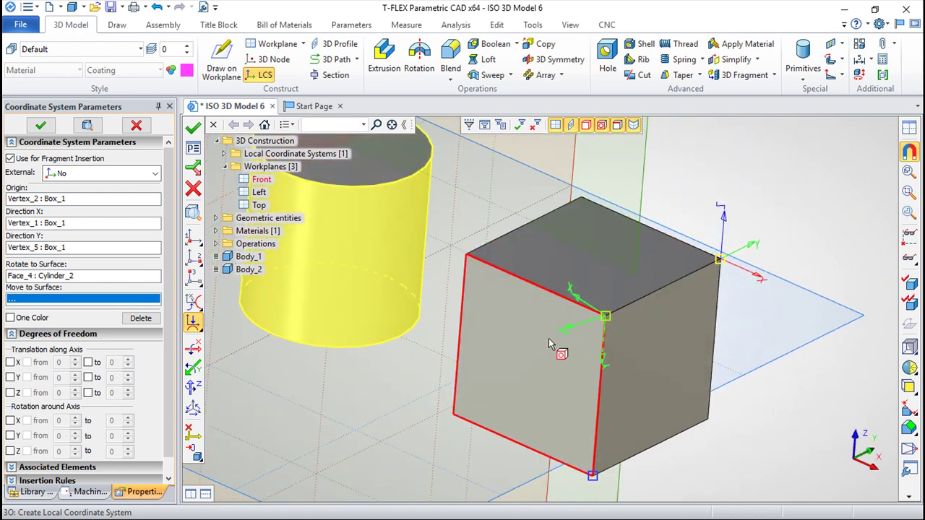
left_click_drag(566, 331, 667, 363)
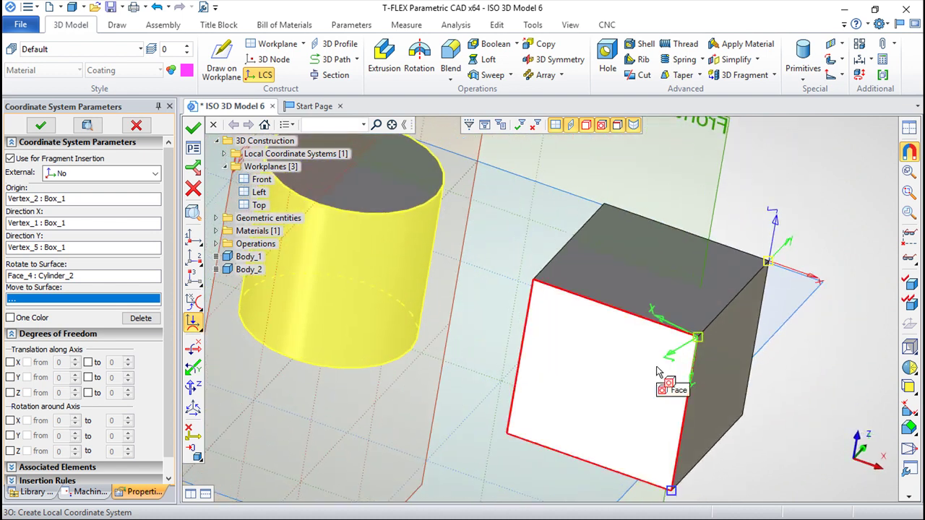
left_click_drag(720, 195, 693, 183)
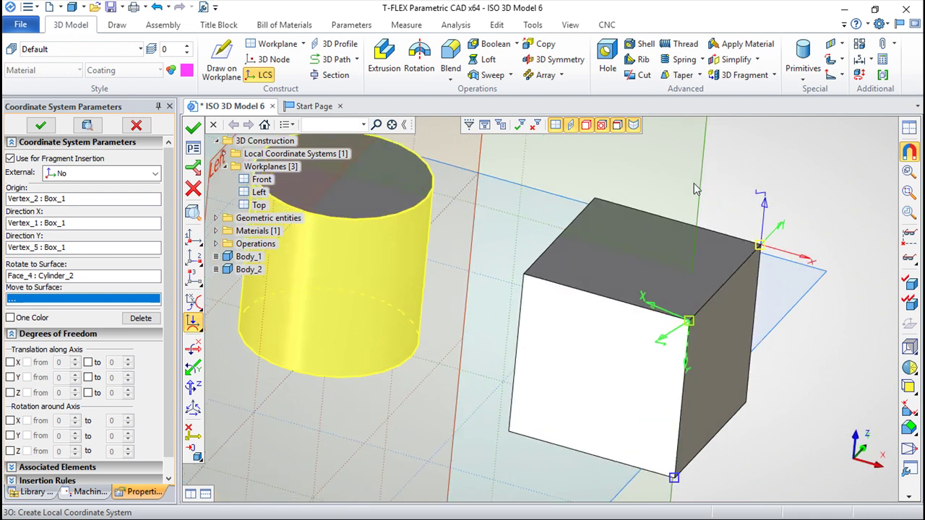
middle_click_drag(592, 284, 685, 291)
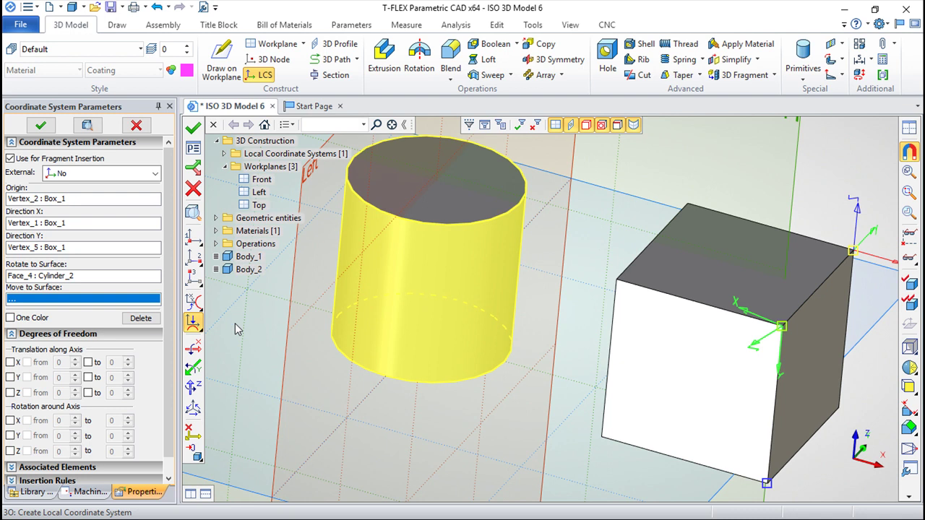
left_click(193, 302)
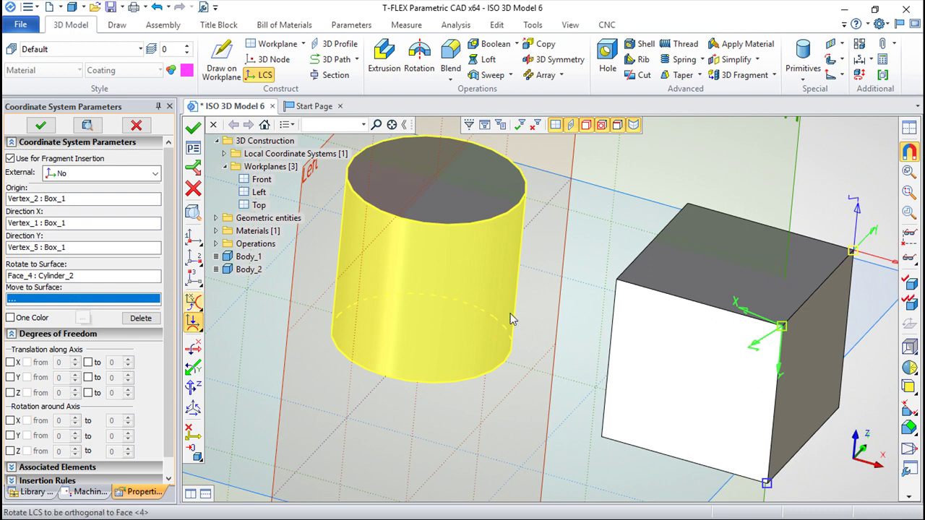
left_click(467, 270)
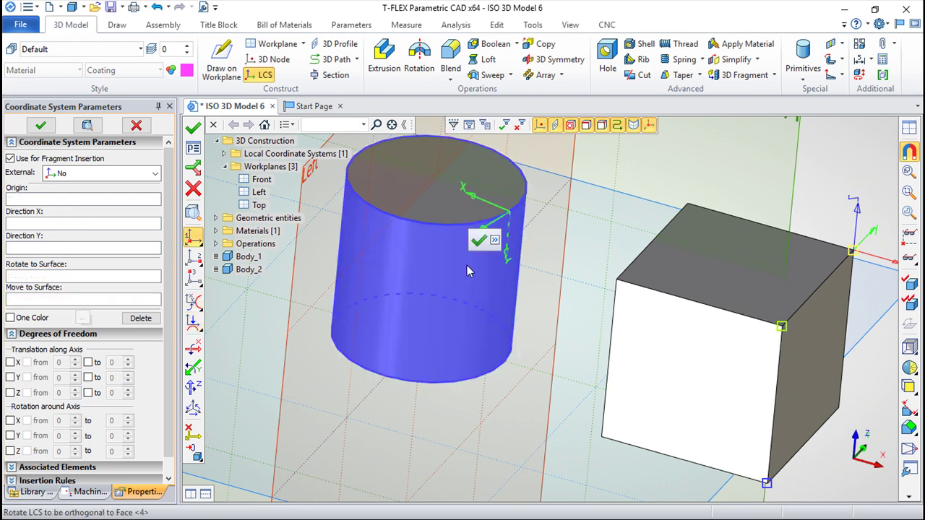
- Enable One Color for the new coordinate system on the cylinder
middle_click_drag(558, 282, 453, 390)
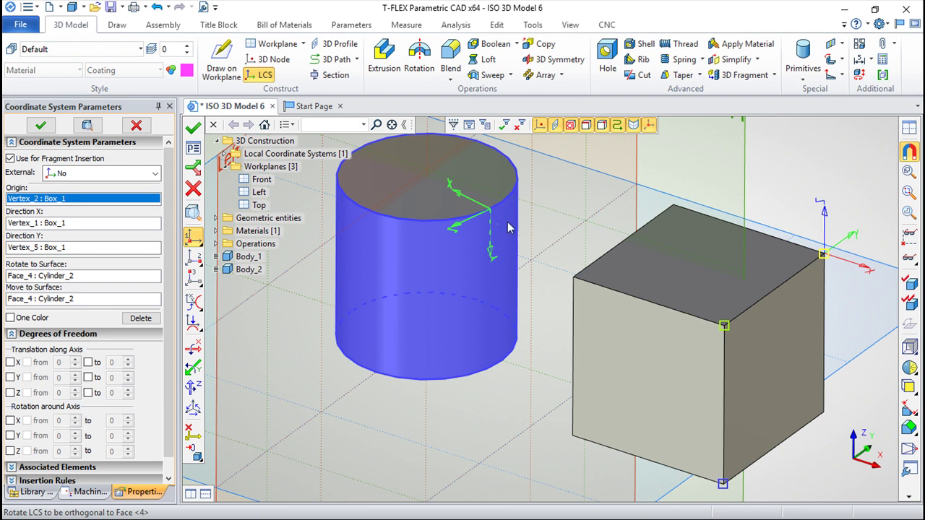
middle_click_drag(491, 303, 582, 257)
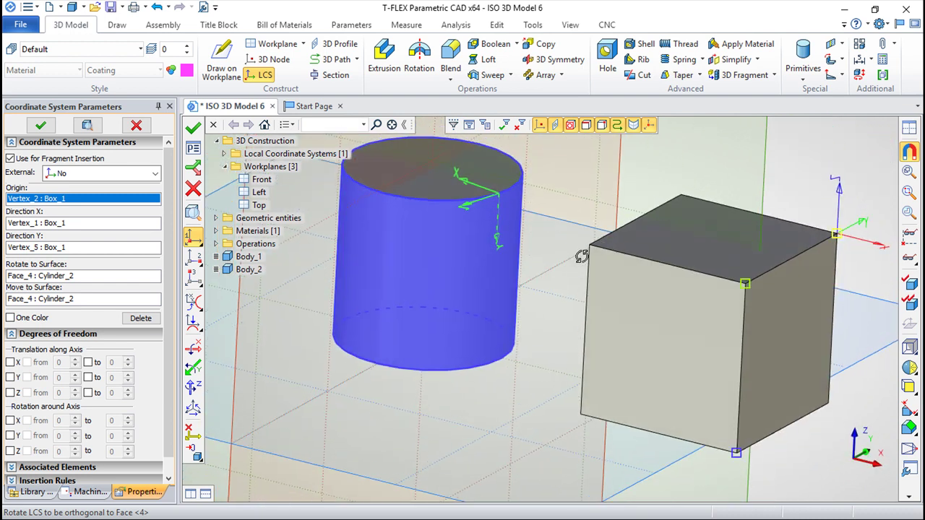
middle_click_drag(297, 277, 344, 225)
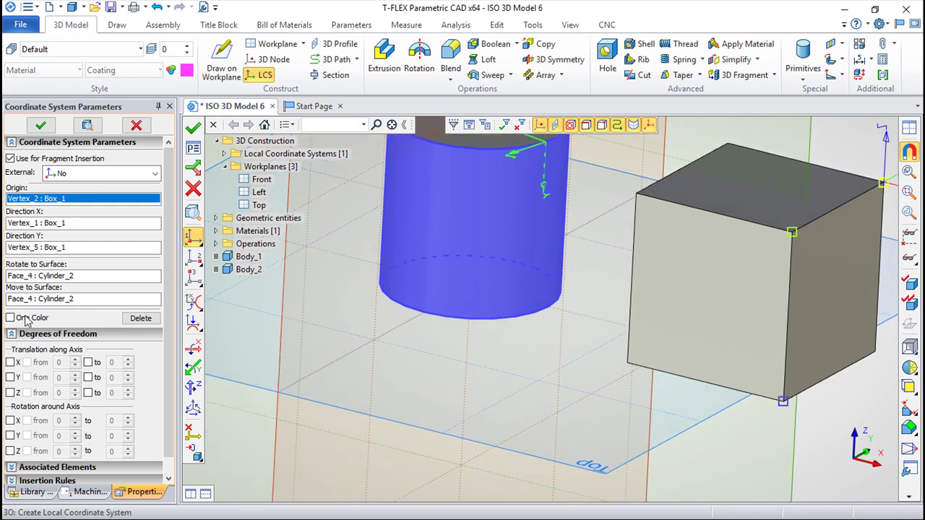
middle_click_drag(284, 287, 275, 345)
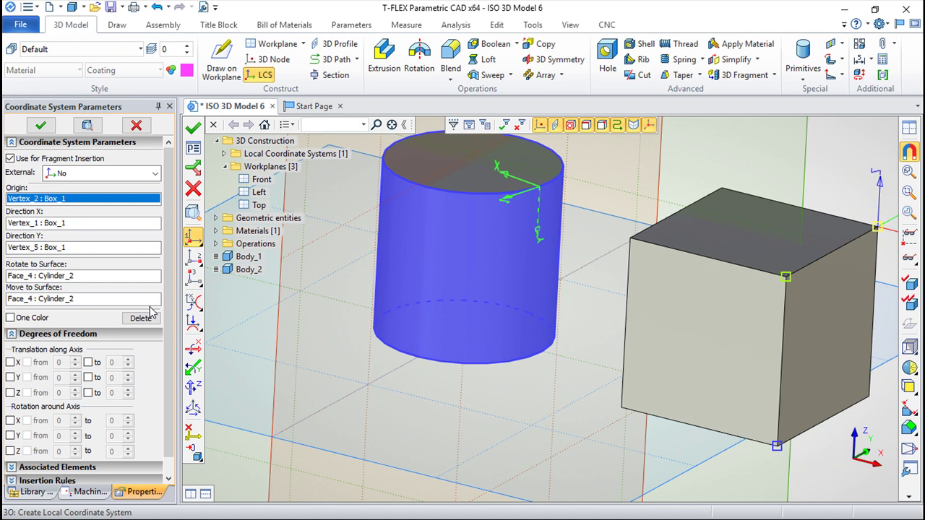
middle_click_drag(661, 347, 507, 356)
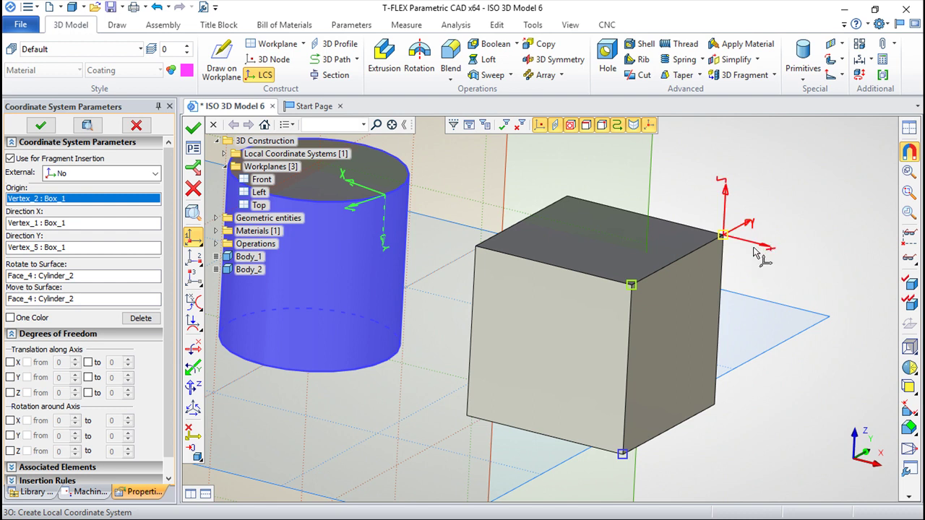
left_click(10, 318)
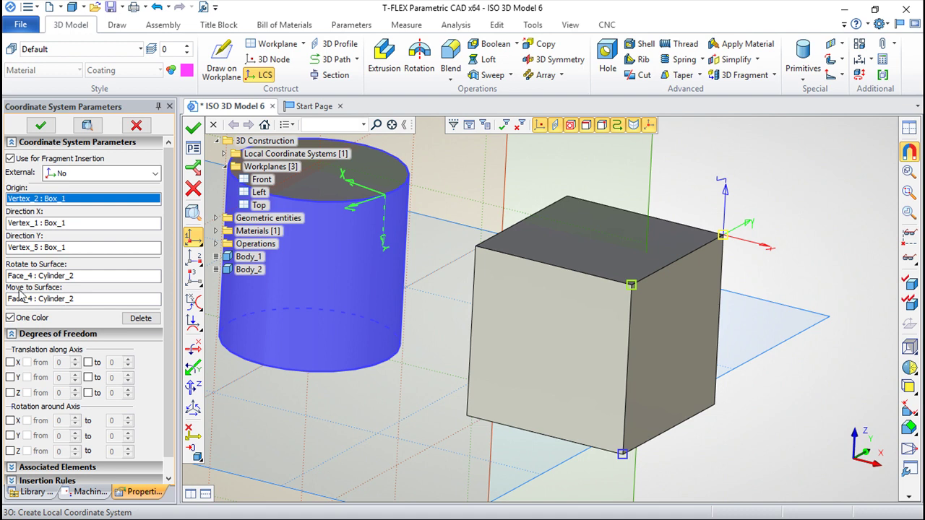
- Allow rotation around the X axis within limits from 15 to 45 for the coordinate system
middle_click_drag(353, 392, 483, 357)
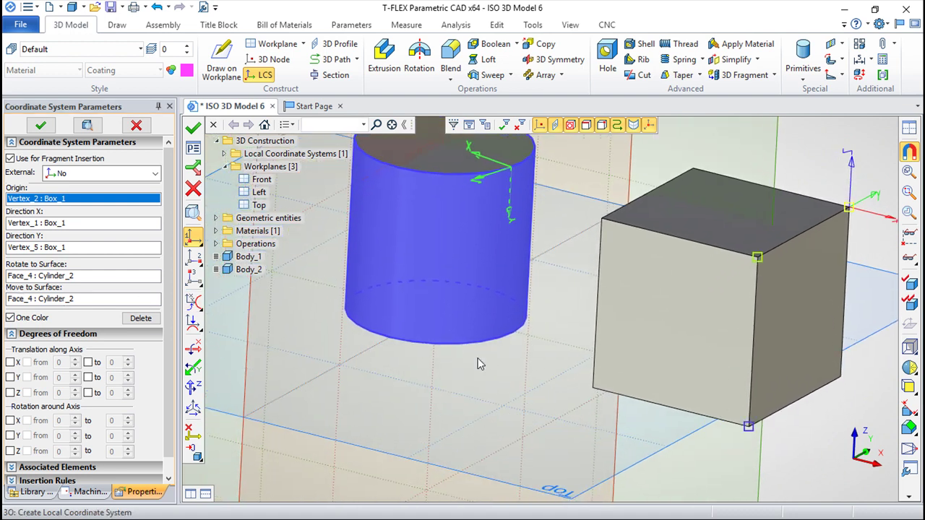
scroll(179, 432, "down", 1)
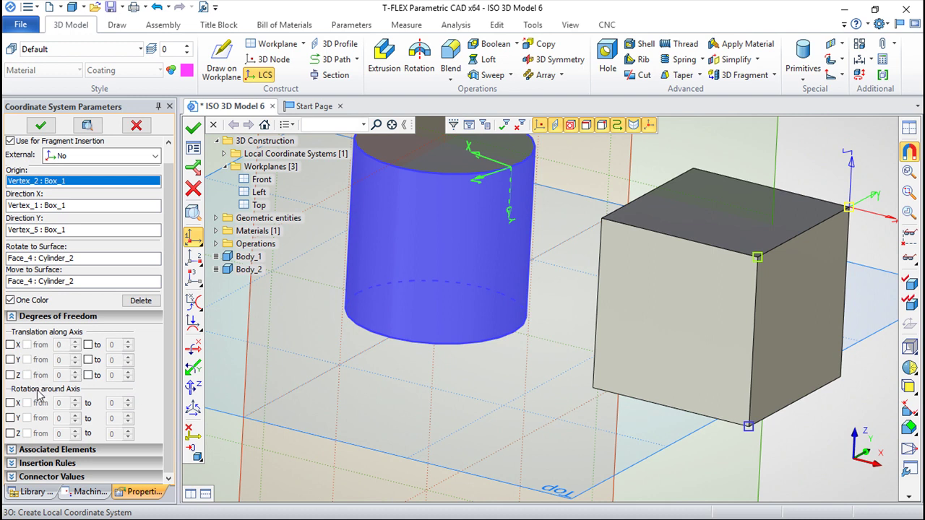
left_click(10, 403)
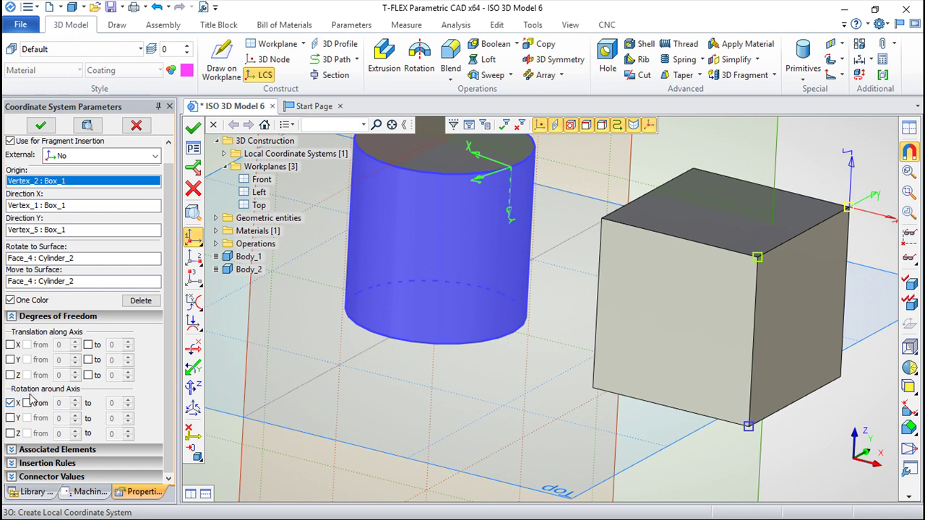
left_click(26, 402)
double_click(66, 403)
type("15")
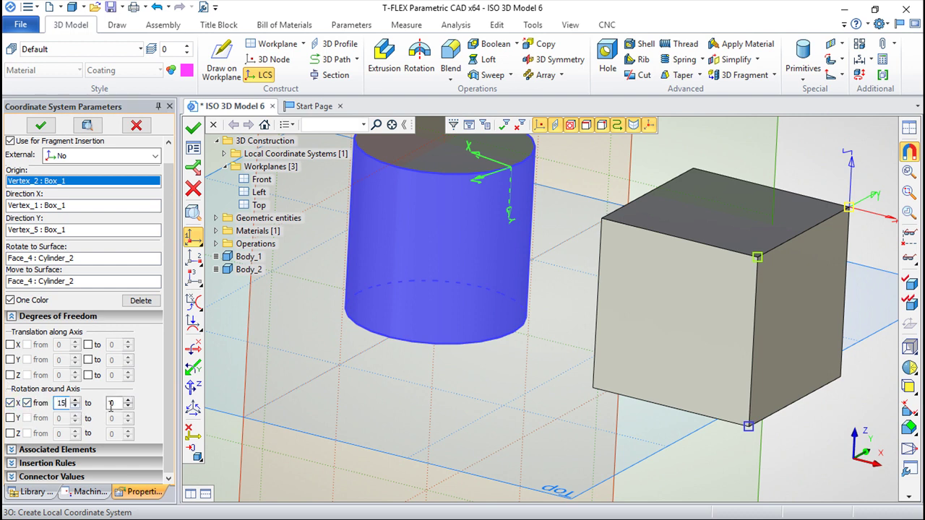
double_click(112, 403)
type("45")
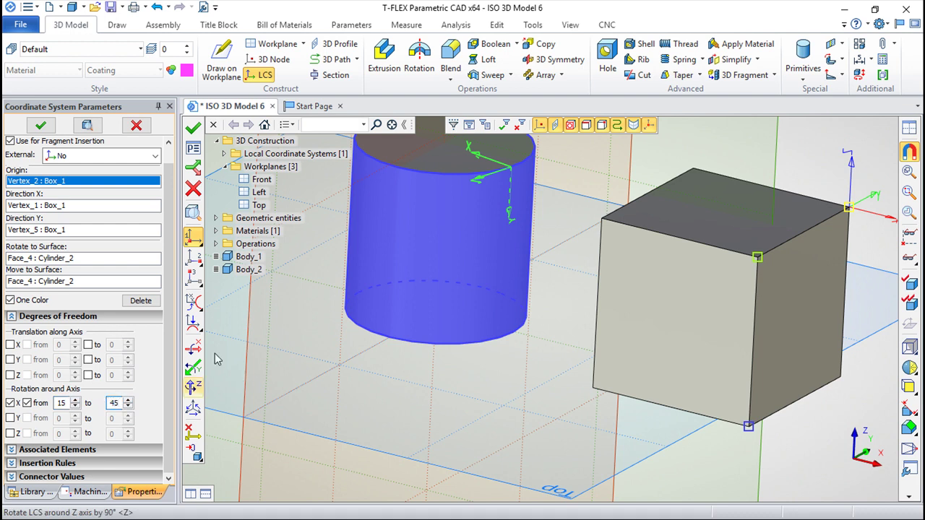
- Add the box's top and front faces as the coordinate system's associated elements, allowing all element types for selection
middle_click_drag(497, 268, 549, 257)
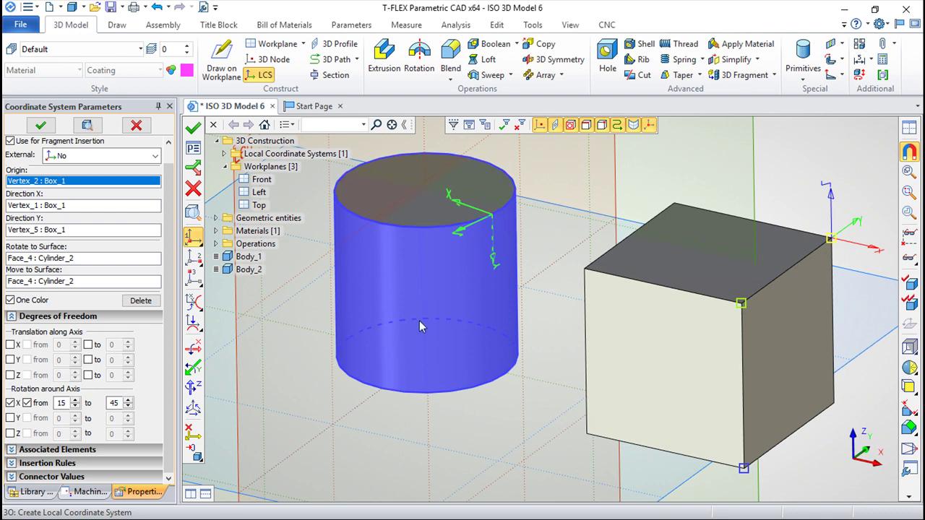
left_click(11, 453)
left_click_drag(175, 372, 174, 448)
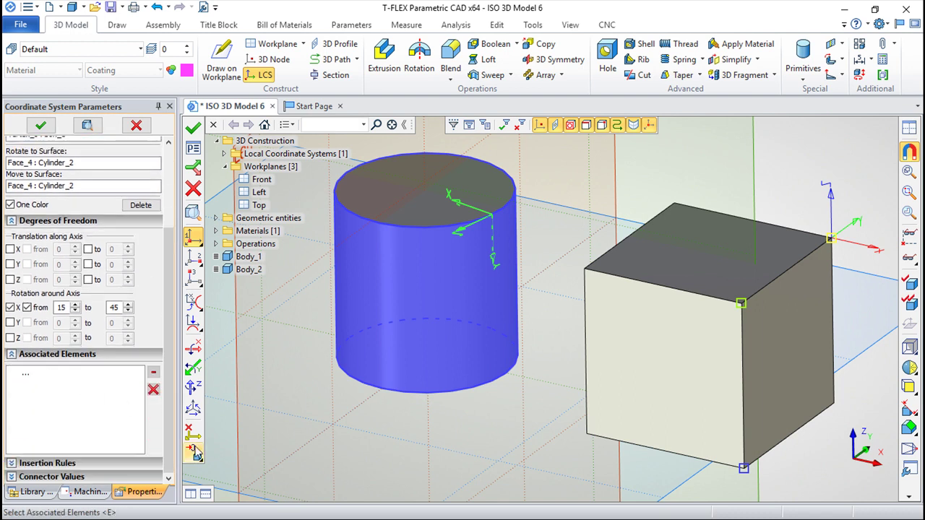
left_click(195, 452)
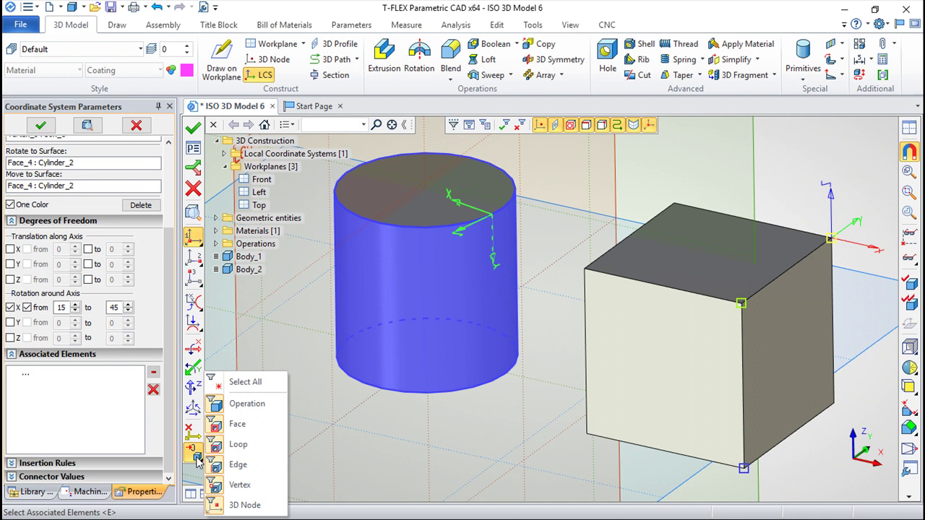
left_click(237, 385)
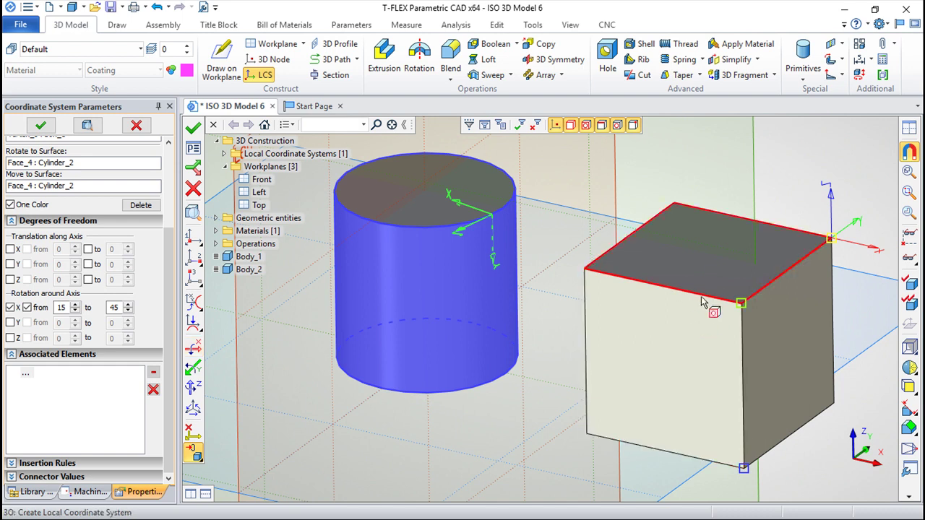
left_click(715, 257)
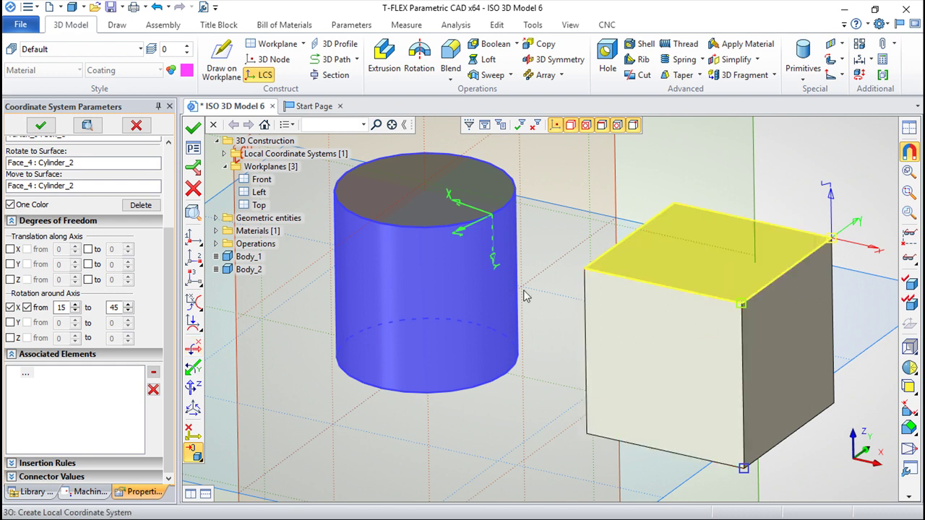
left_click(671, 362)
left_click(754, 345)
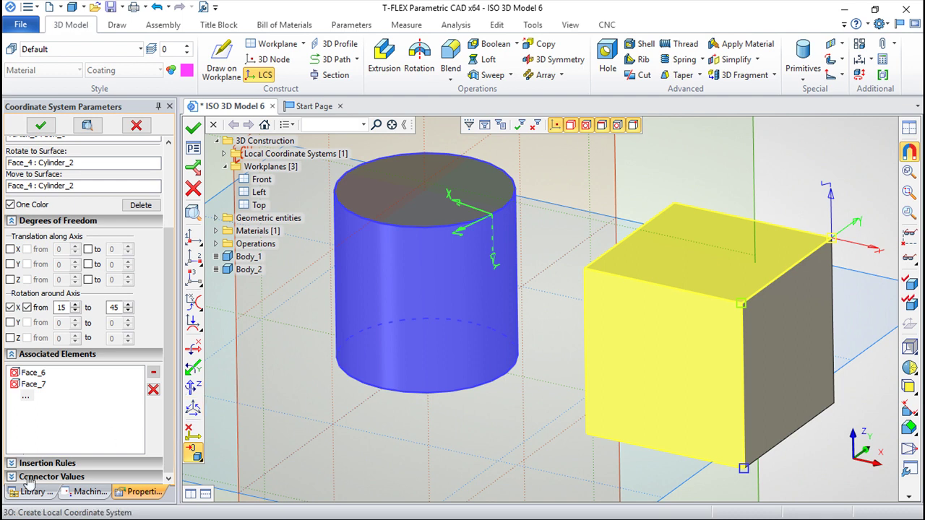
- Add the insertion rule Translation by Z Axis to the cylinder's coordinate system
left_click(11, 469)
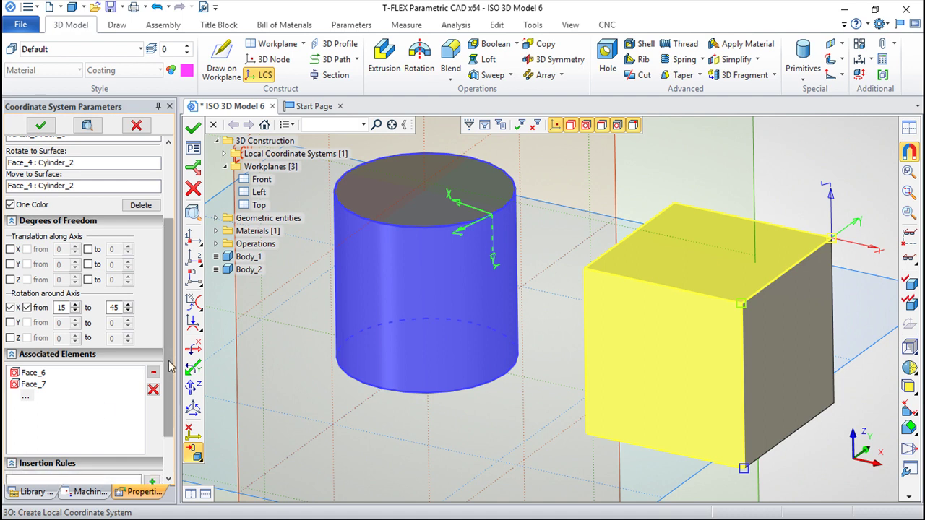
scroll(173, 434, "down", 2)
left_click(152, 425)
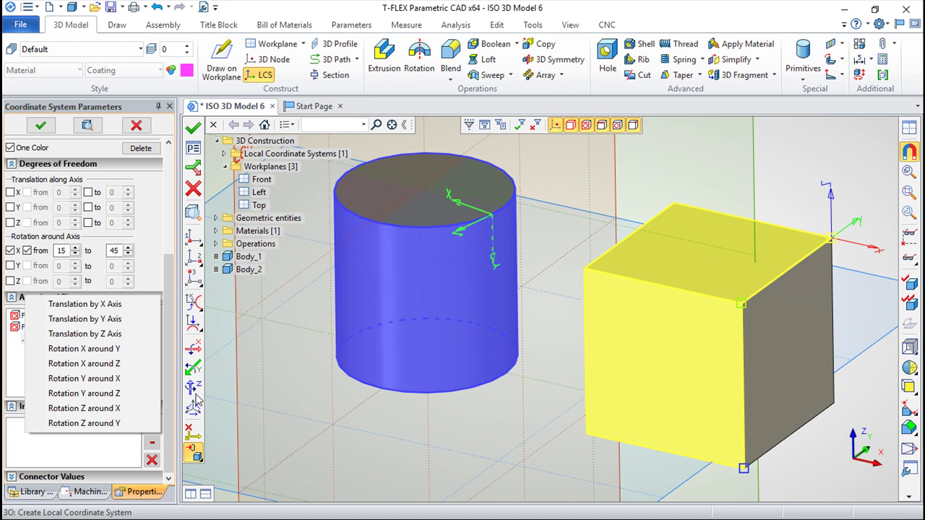
left_click(67, 334)
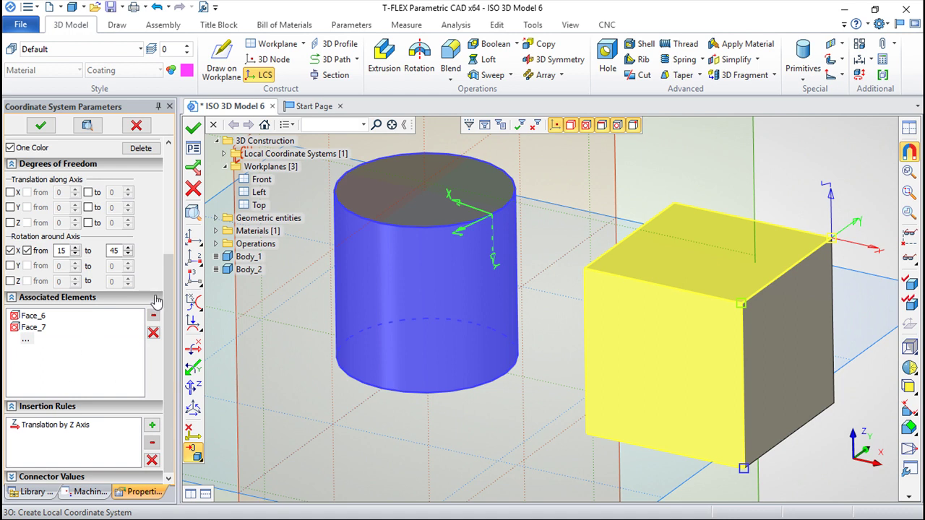
- Add a connector value named a with the expression 10 to the coordinate system
left_click(11, 479)
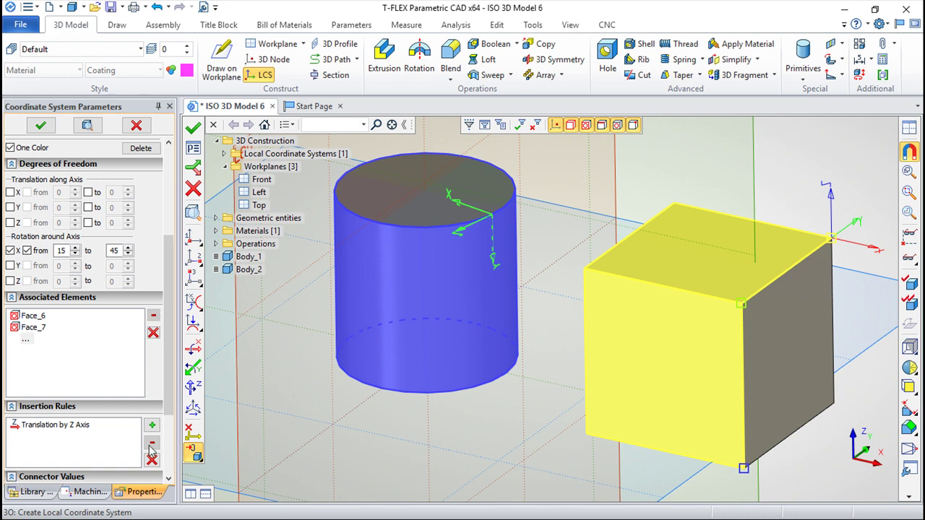
left_click_drag(172, 374, 185, 449)
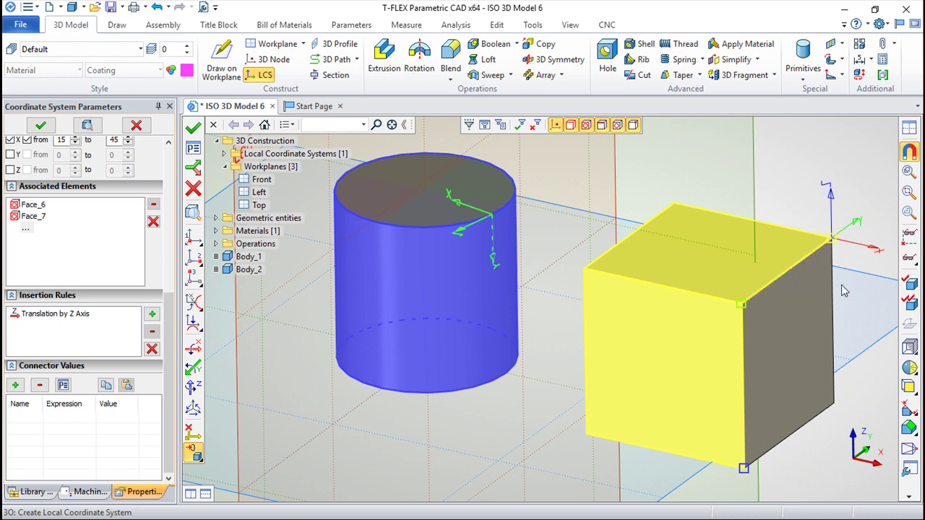
middle_click_drag(859, 280, 787, 281)
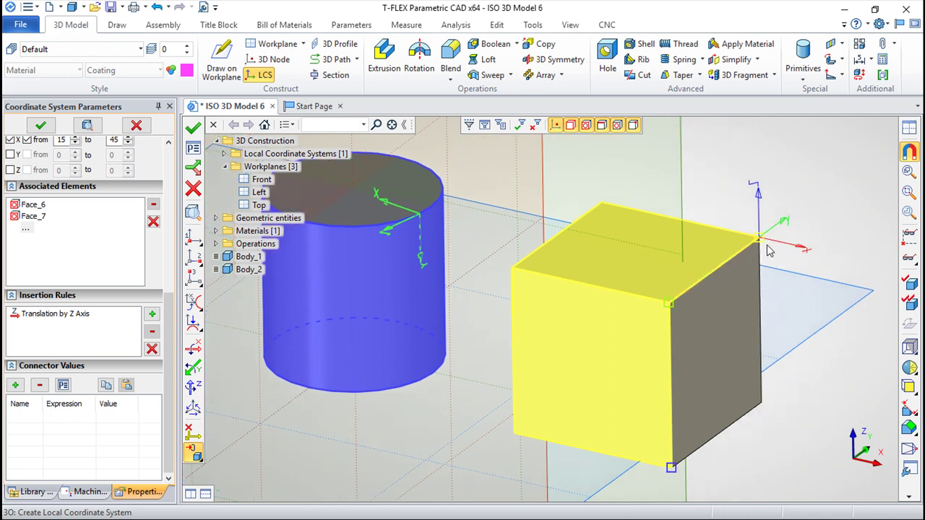
scroll(795, 253, "up", 1)
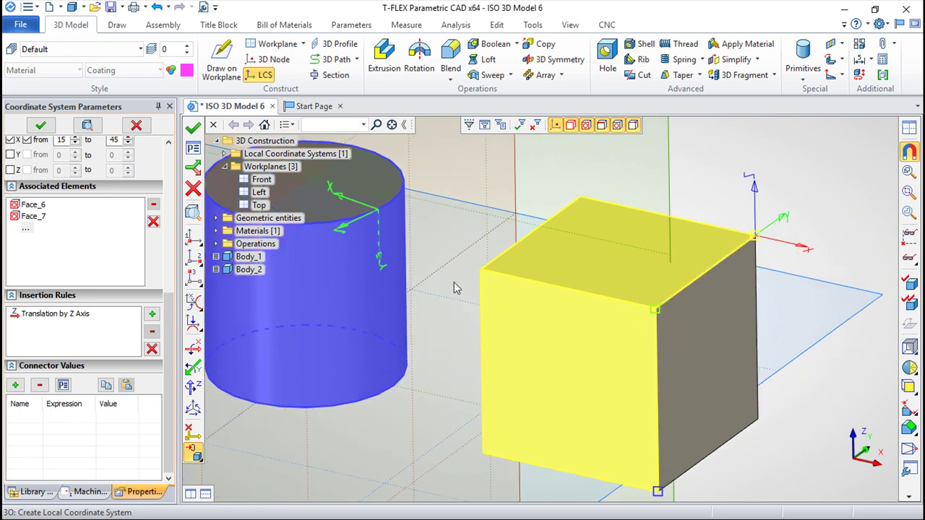
scroll(454, 285, "down", 1)
middle_click_drag(436, 287, 495, 294)
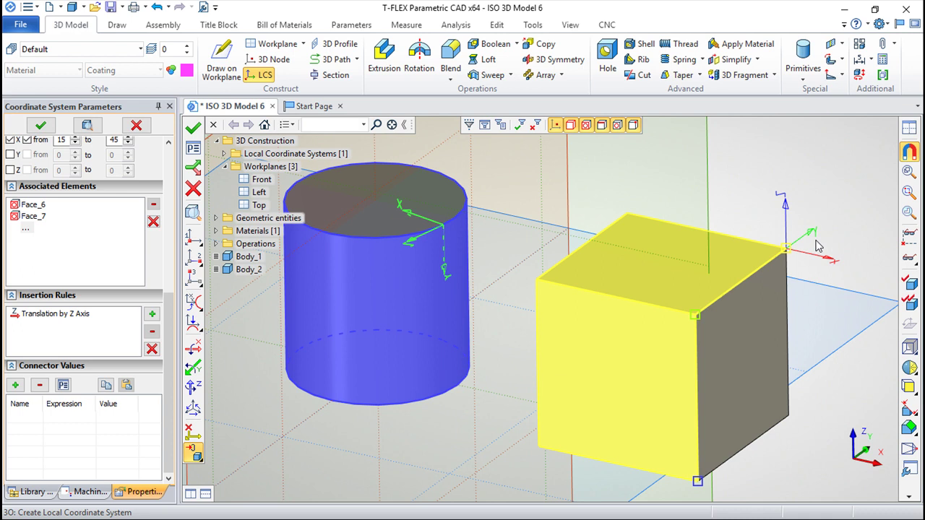
left_click(909, 258)
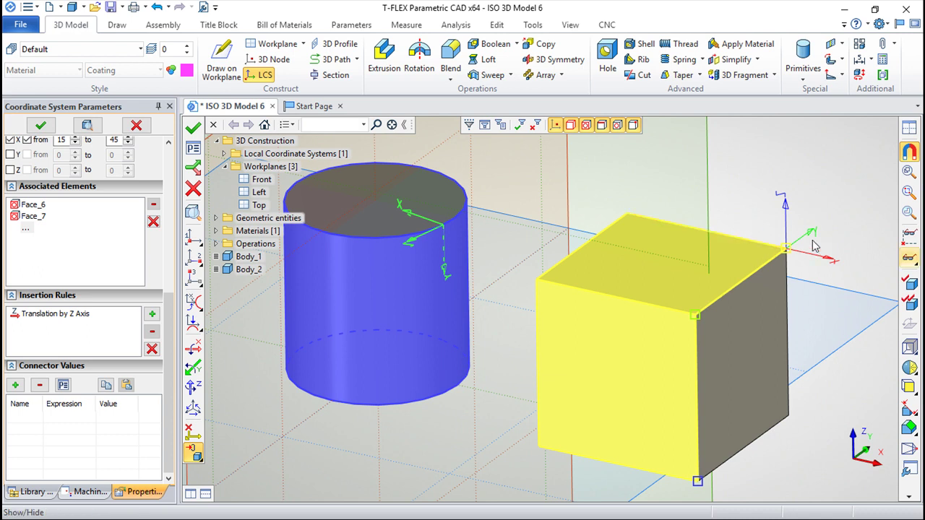
left_click(15, 384)
type("a")
left_click(462, 265)
type("10")
left_click(461, 292)
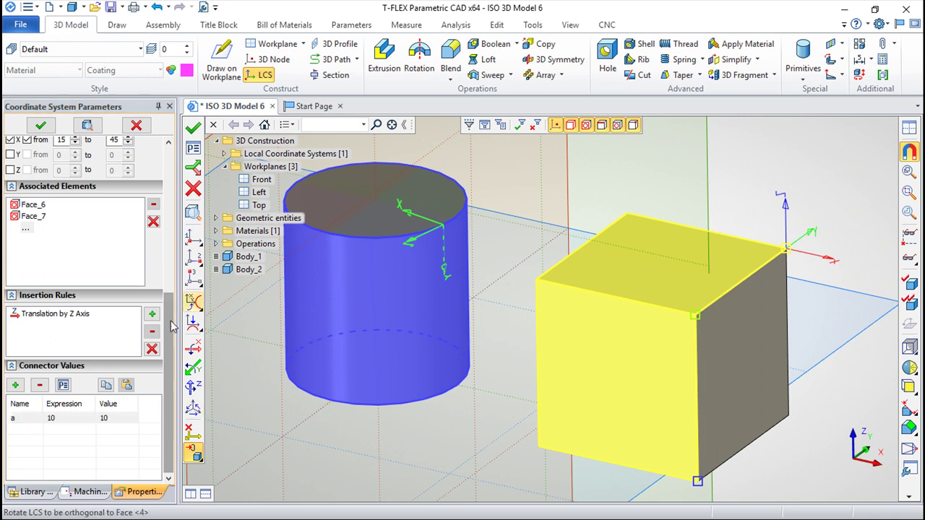
- Try the external options One Level and Connector for the coordinate system
left_click_drag(166, 370, 164, 206)
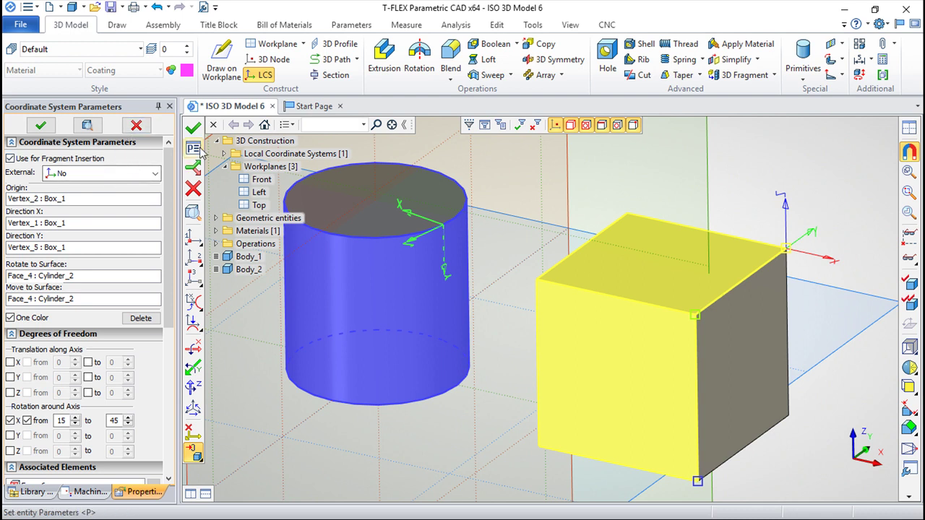
left_click(10, 159)
left_click(154, 173)
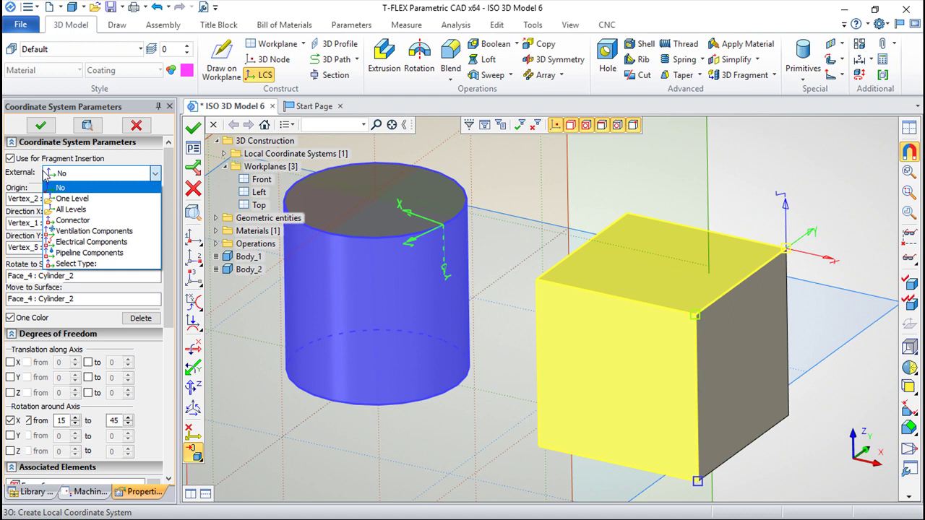
left_click(69, 198)
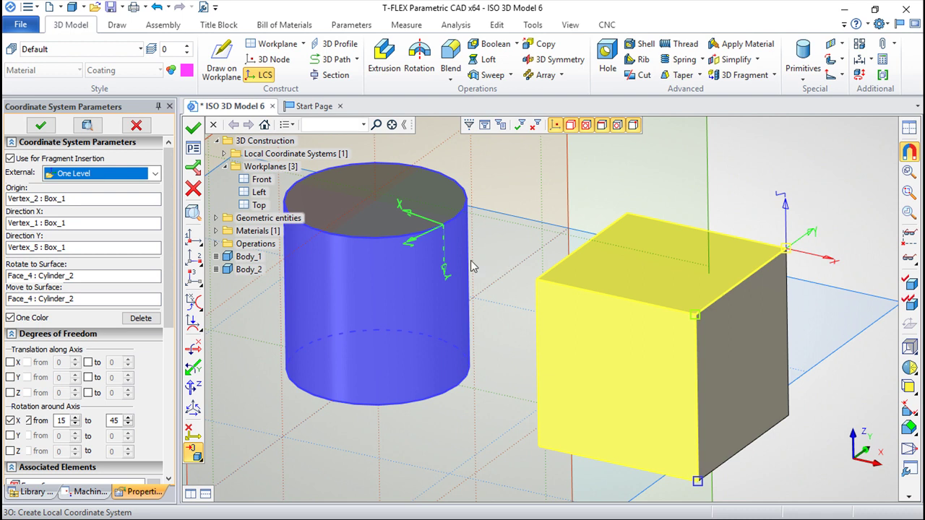
left_click(154, 174)
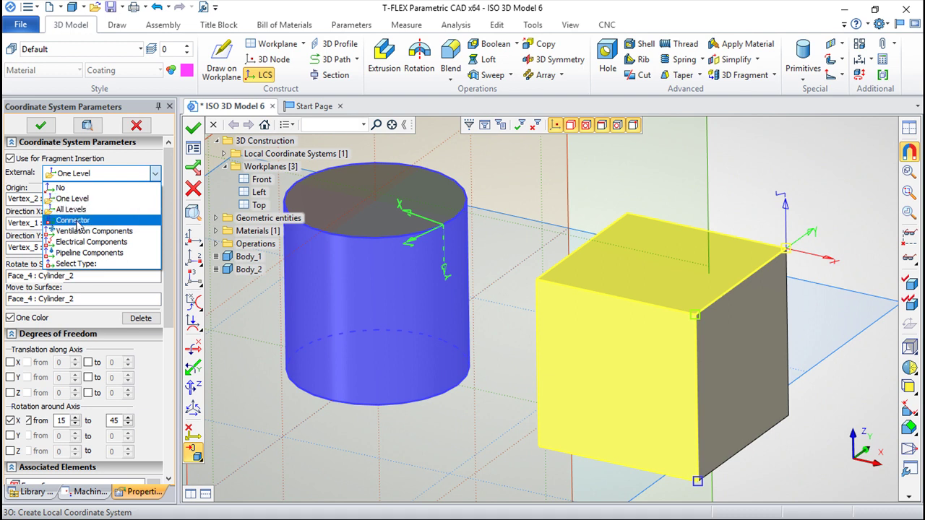
left_click(80, 222)
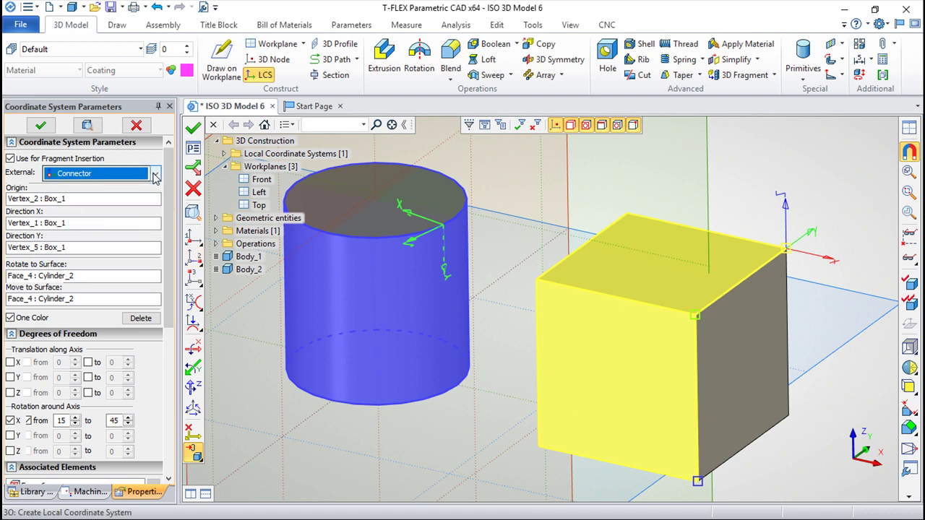
- Assign the external type Electrical Components to the coordinate system and finish creating it
left_click(79, 174)
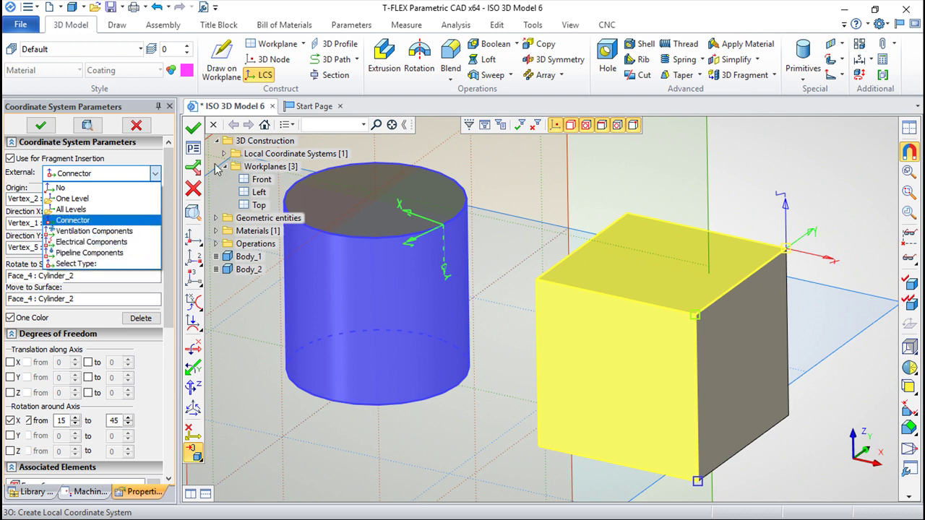
left_click(80, 265)
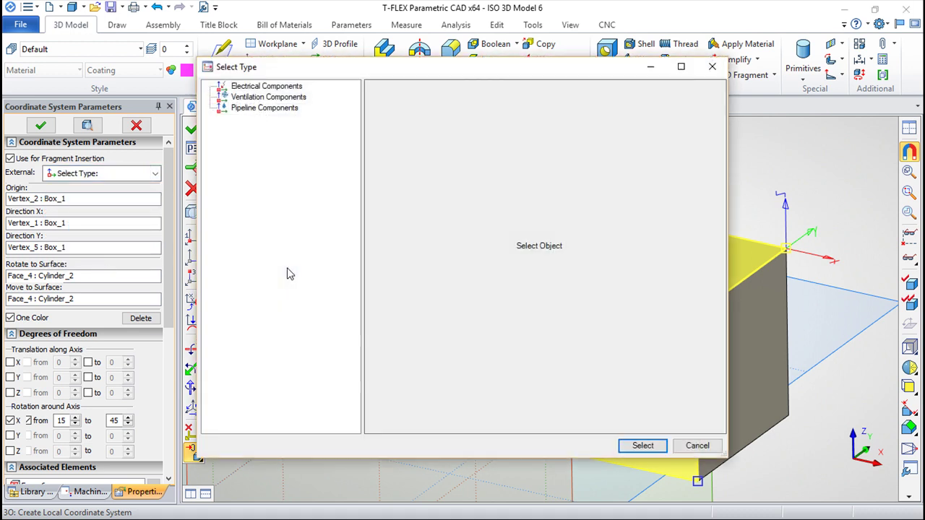
left_click(250, 86)
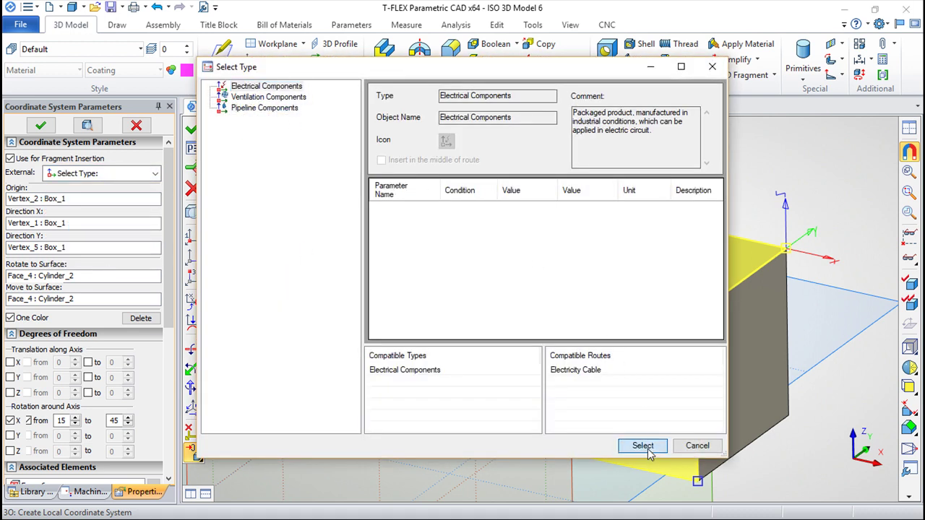
left_click(644, 444)
left_click(193, 128)
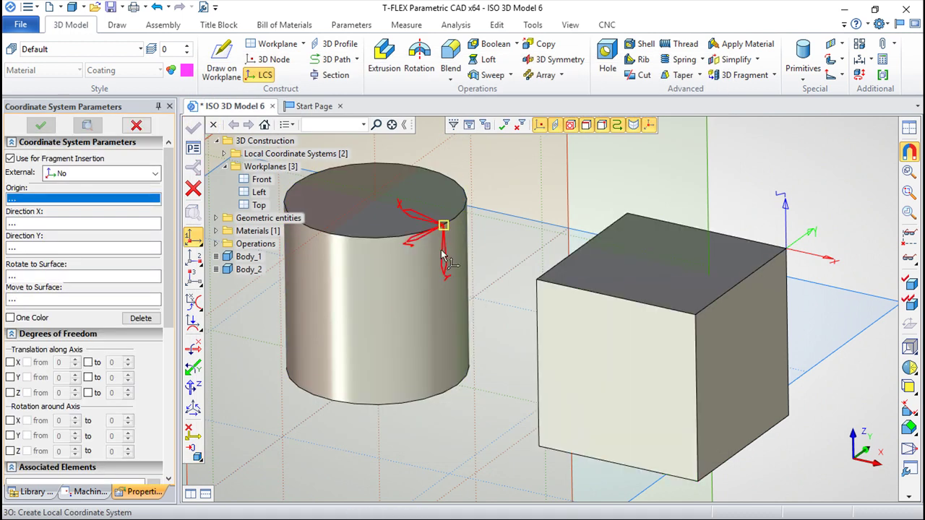
- Examine the electrical connector coordinate system on the cylinder's upper edge up close and from different angles
scroll(487, 250, "up", 5)
middle_click_drag(466, 264, 567, 344)
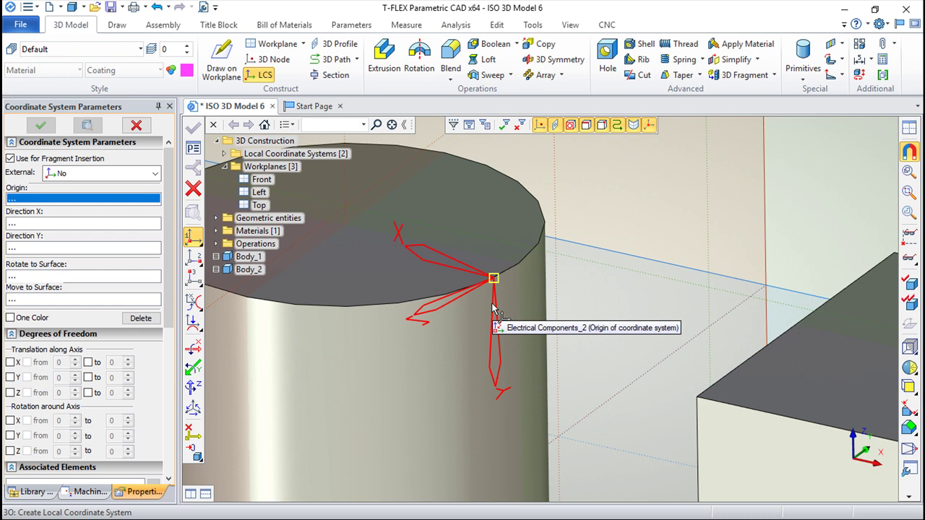
scroll(569, 325, "down", 2)
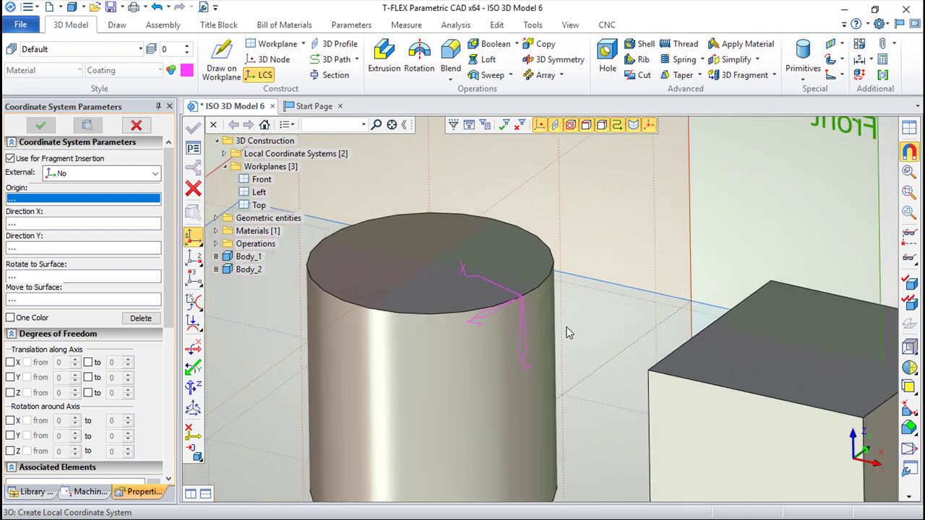
scroll(510, 343, "down", 1)
middle_click_drag(551, 319, 568, 249)
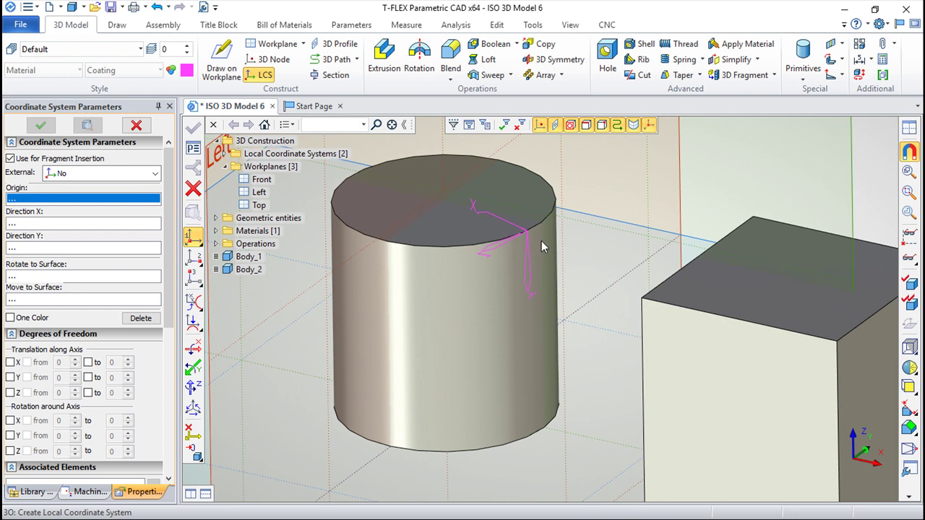
left_click_drag(600, 286, 627, 299)
left_click_drag(507, 456, 542, 427)
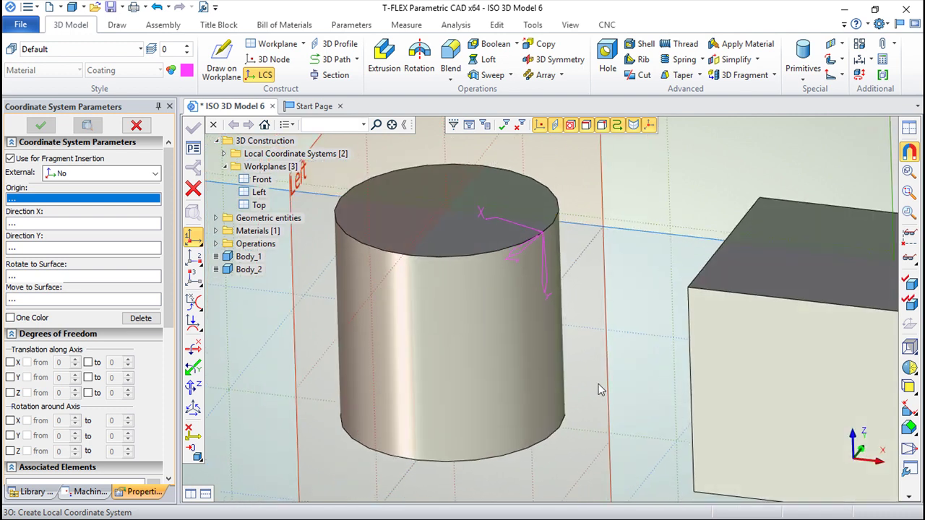
right_click_drag(633, 413, 600, 296)
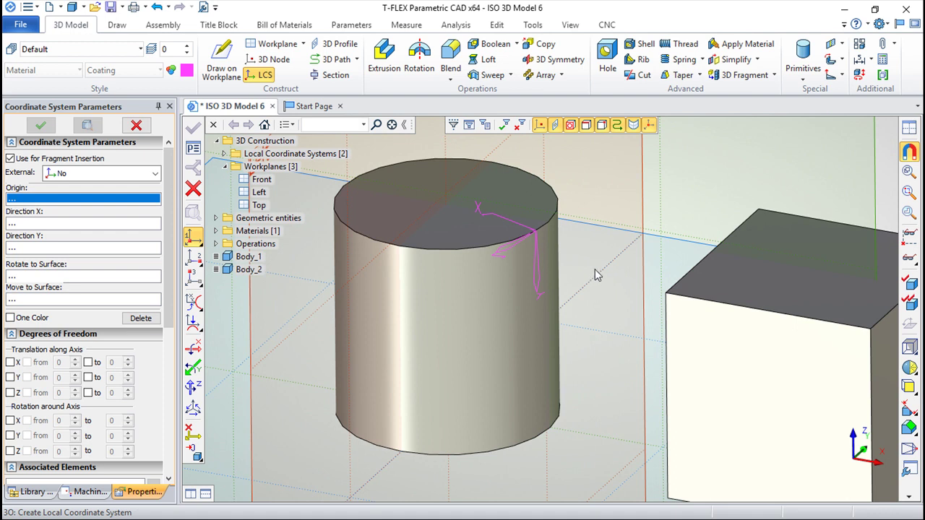
scroll(582, 256, "down", 1)
middle_click_drag(605, 196, 537, 177)
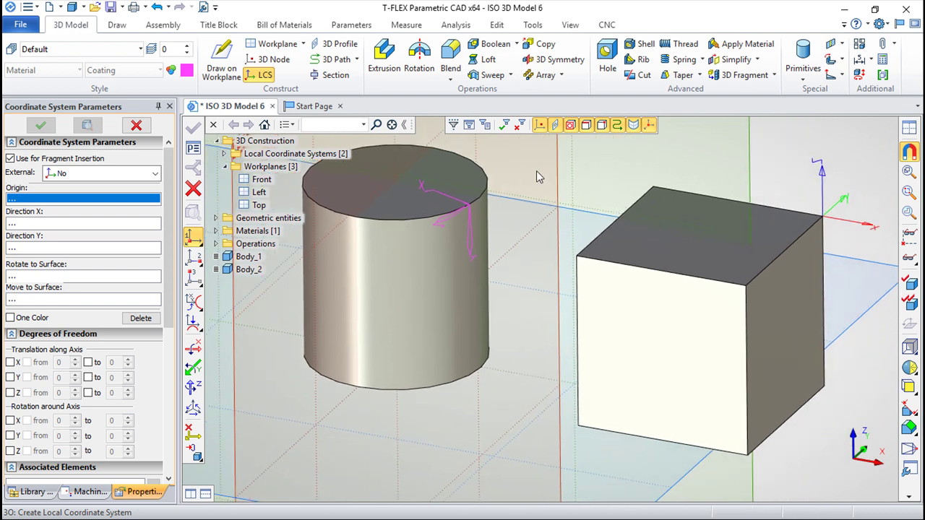